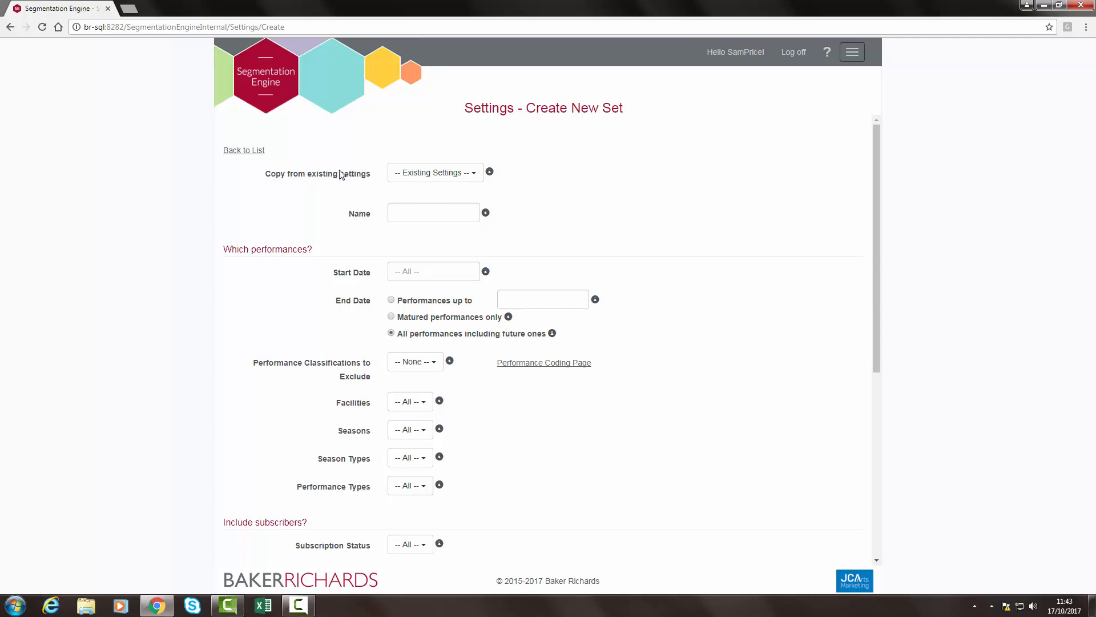
# Name the new settings set "Theater Season" without copying from any existing settings
pyautogui.click(433, 173)
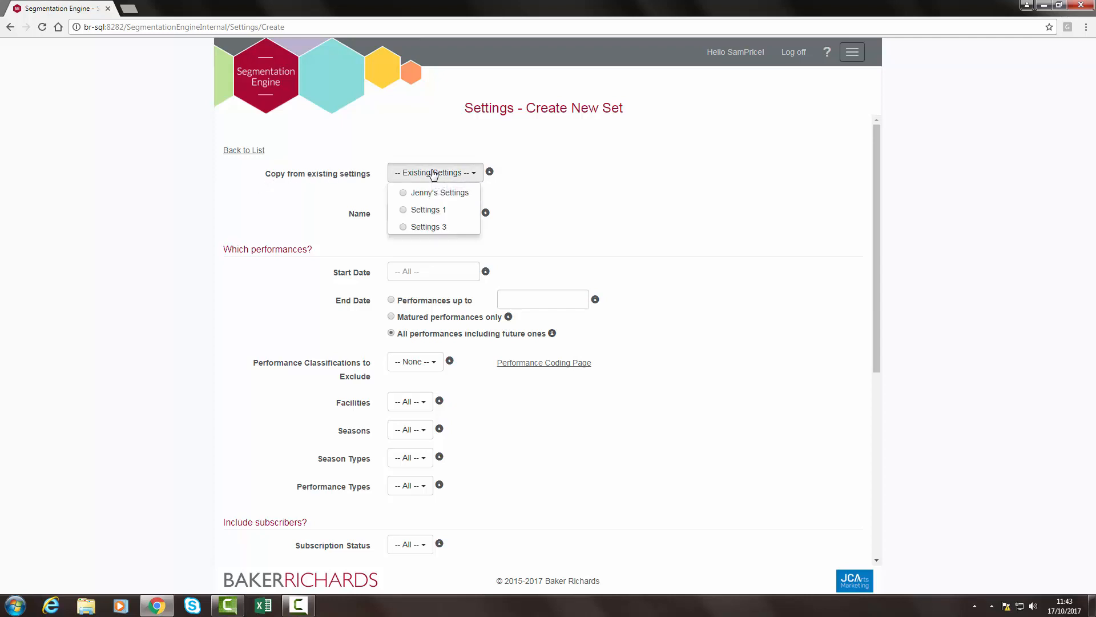
pyautogui.click(336, 215)
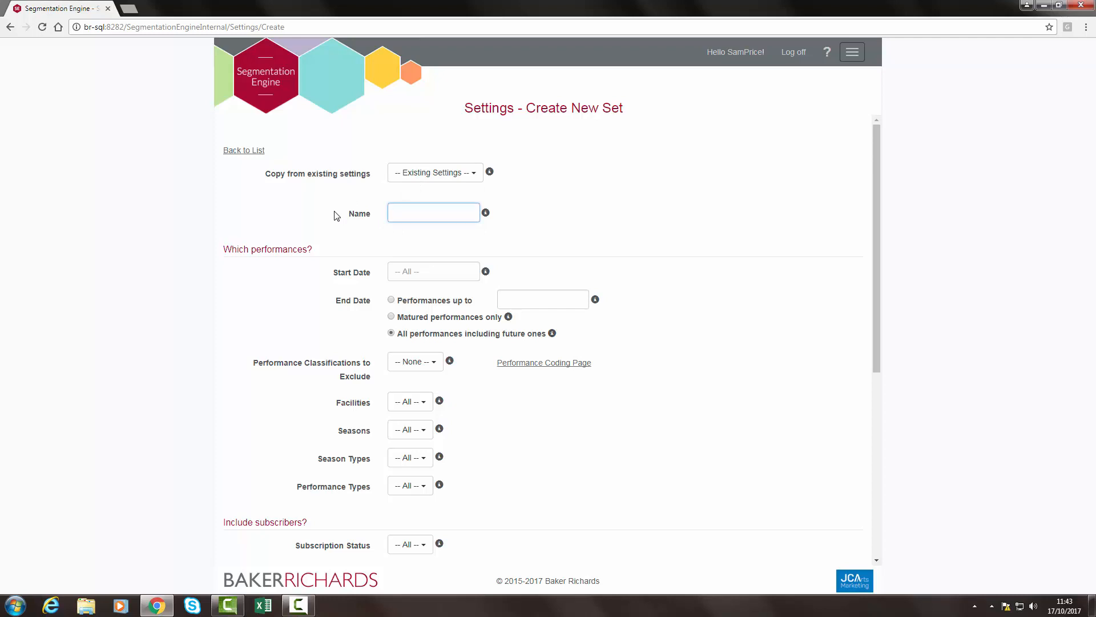
pyautogui.write('Theater Season')
# Limit the included performances to a start date of 07/07/2010 and performances up to 07/07/2017
pyautogui.click(405, 271)
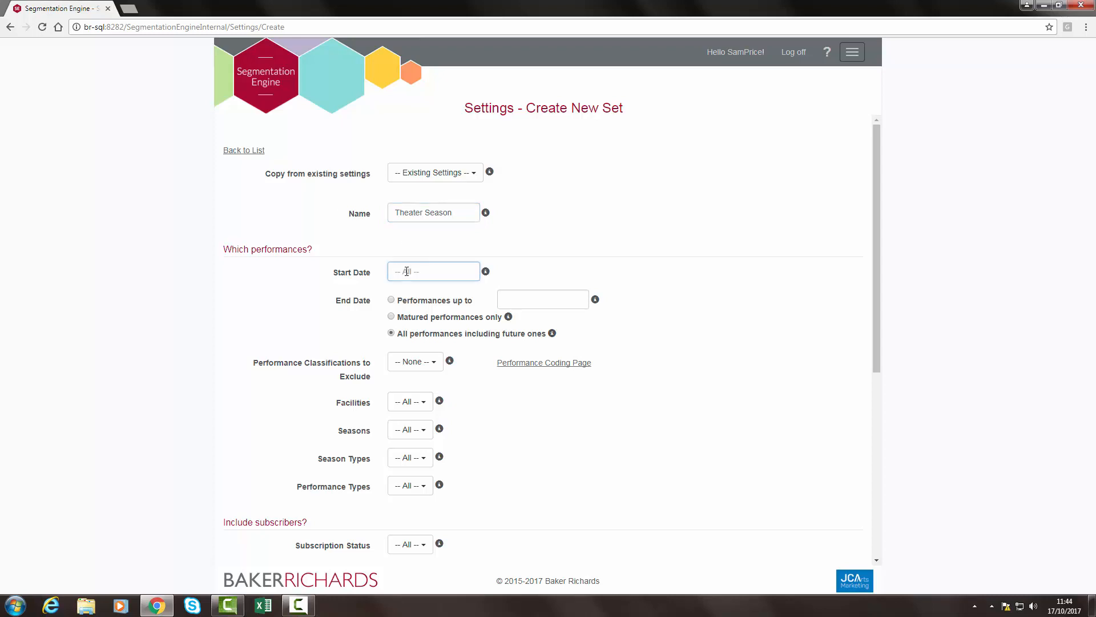
pyautogui.write('07/07/2010')
pyautogui.click(307, 276)
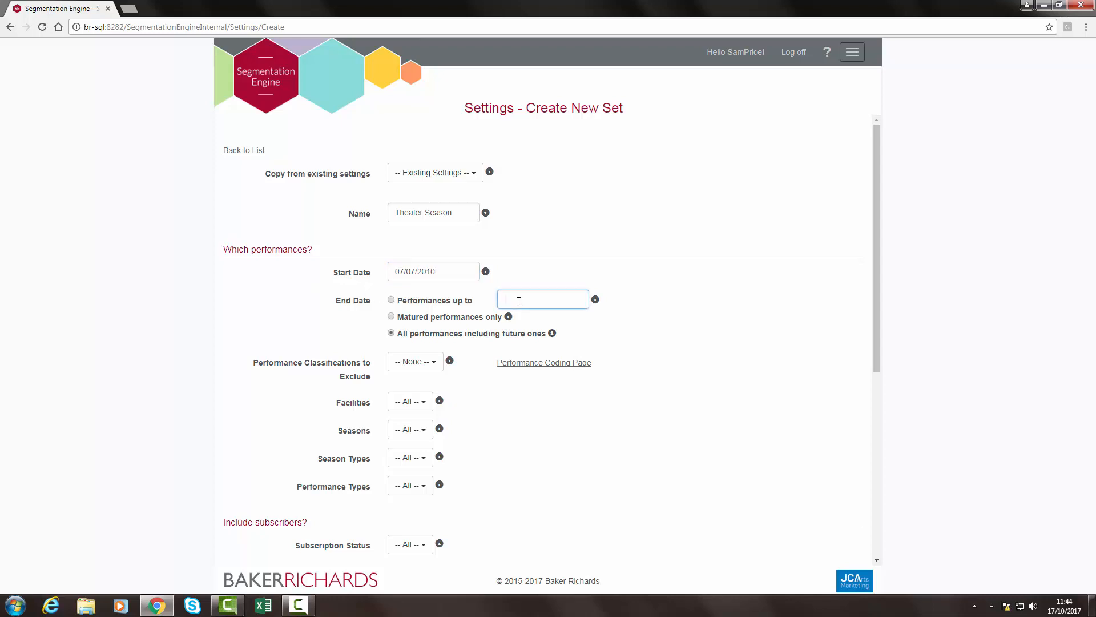
pyautogui.write('07/07/2017')
# Set the performance classifications to exclude to EXCLUDE
pyautogui.click(434, 366)
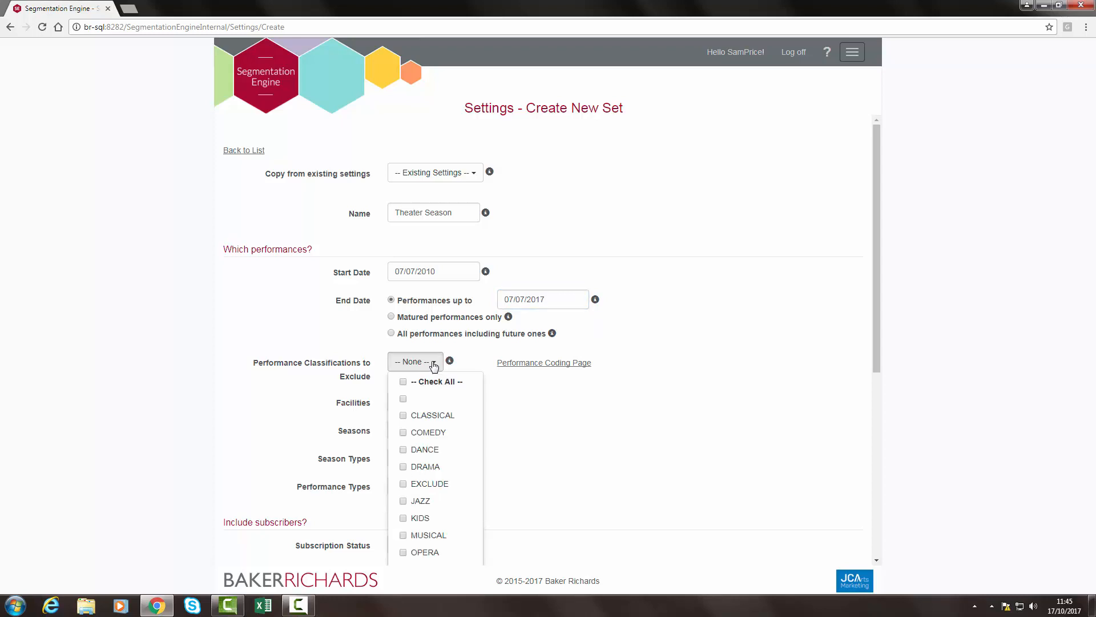
pyautogui.click(403, 483)
pyautogui.click(290, 387)
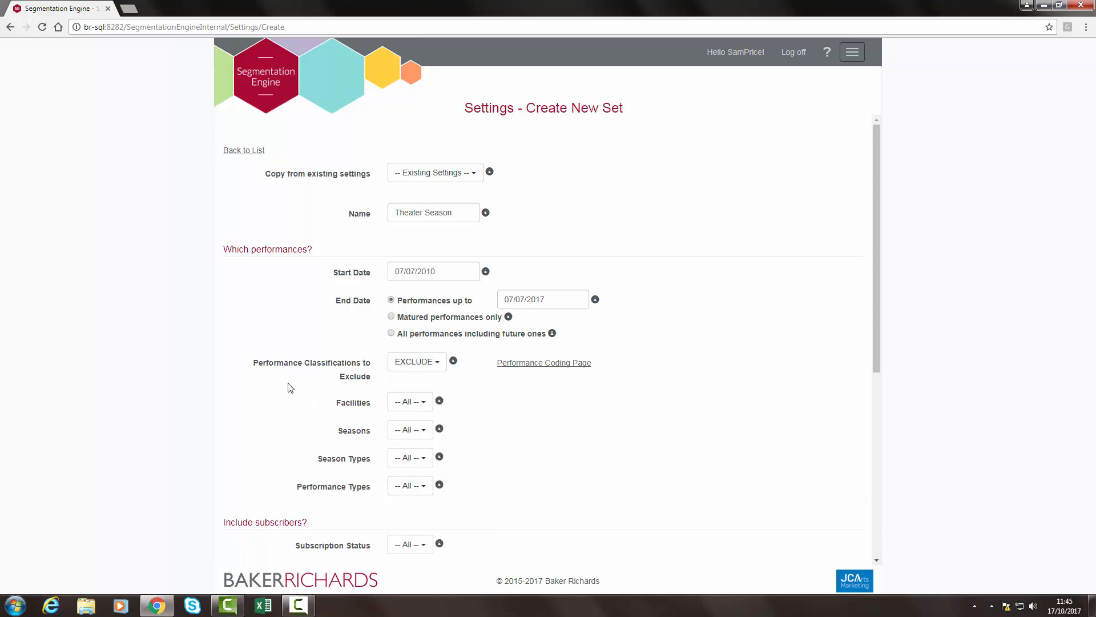
# Restrict the facilities to only Homer Hall, Bart Theatre and Homer Hall GA
pyautogui.scroll(-3, 290, 388)
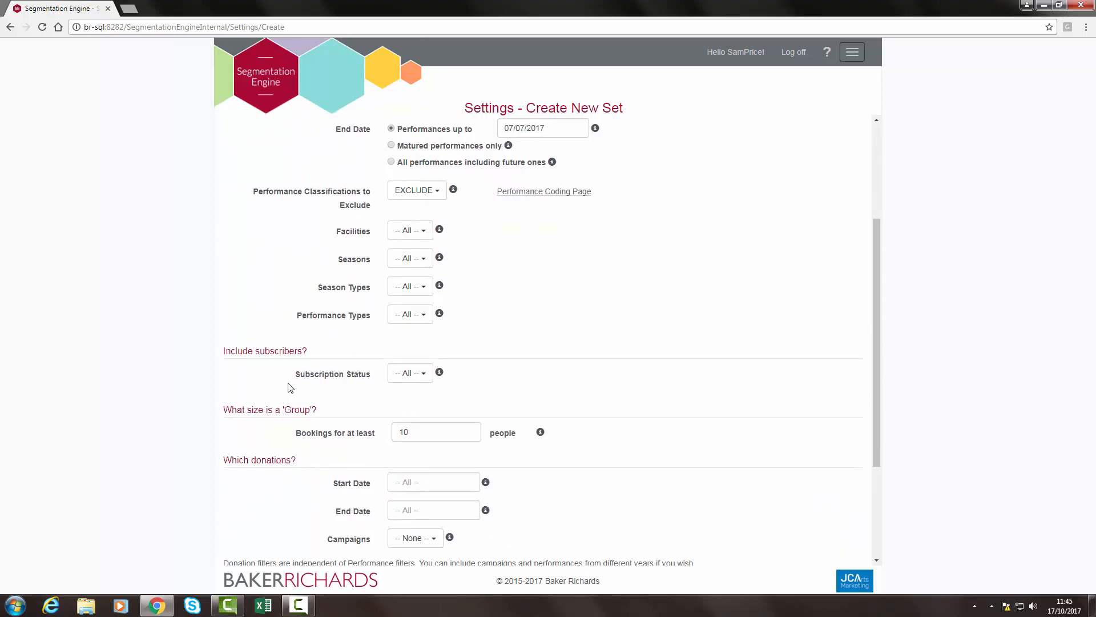
pyautogui.scroll(-1, 290, 388)
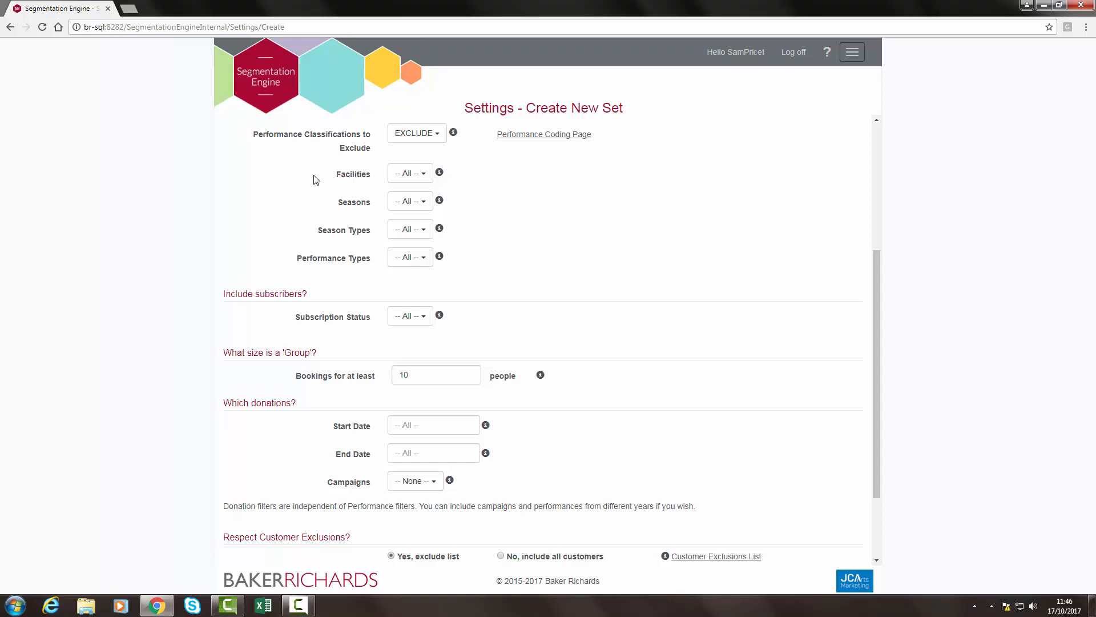
pyautogui.click(424, 173)
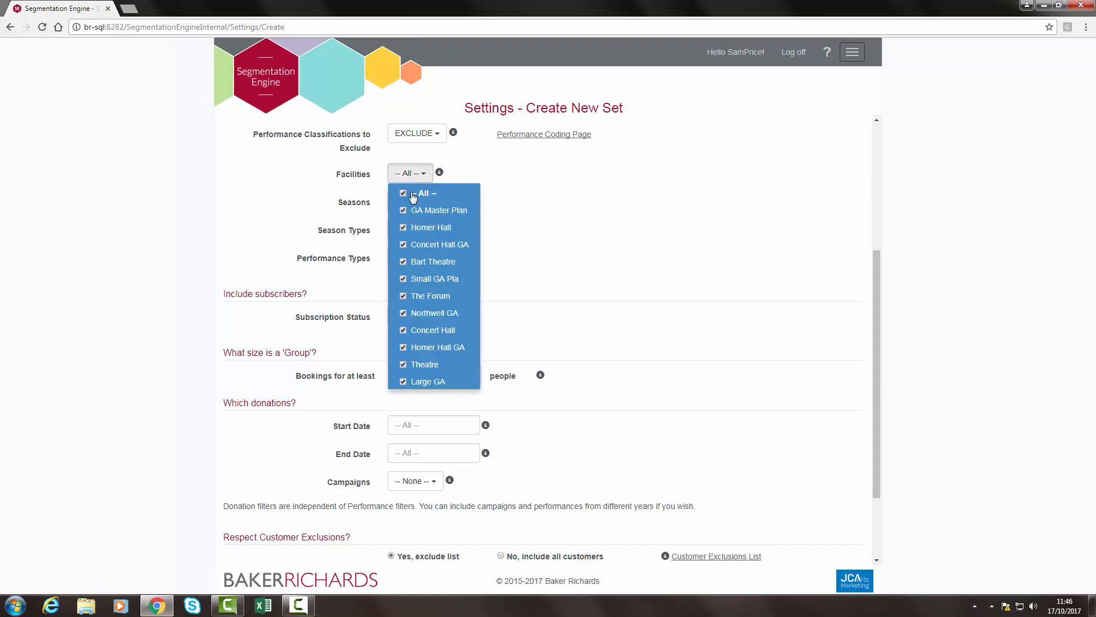
pyautogui.click(404, 194)
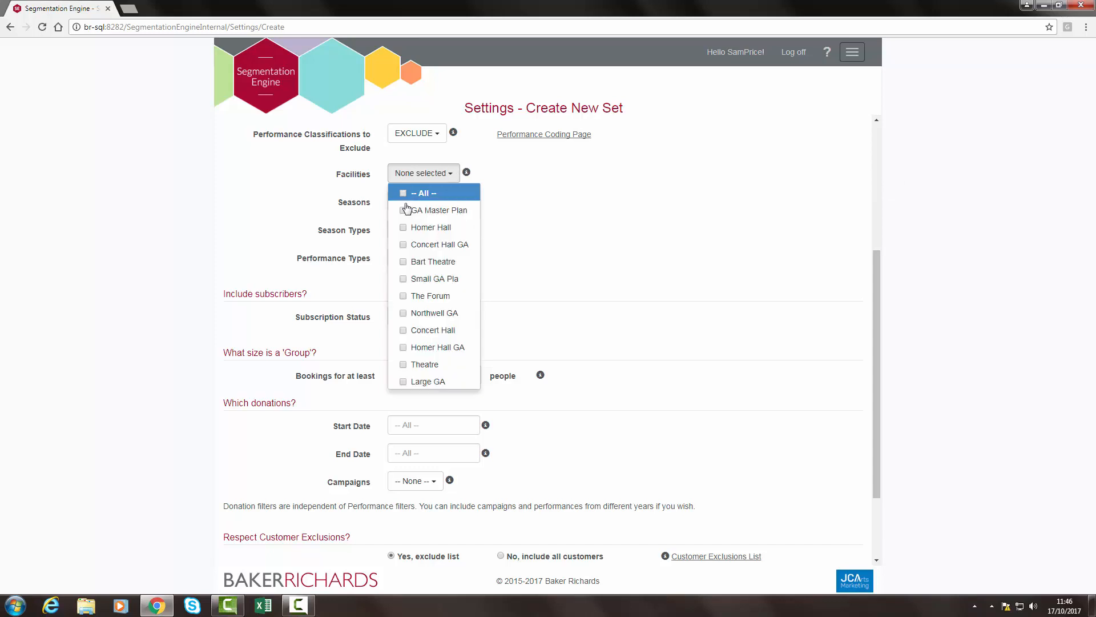
pyautogui.click(404, 228)
pyautogui.click(404, 262)
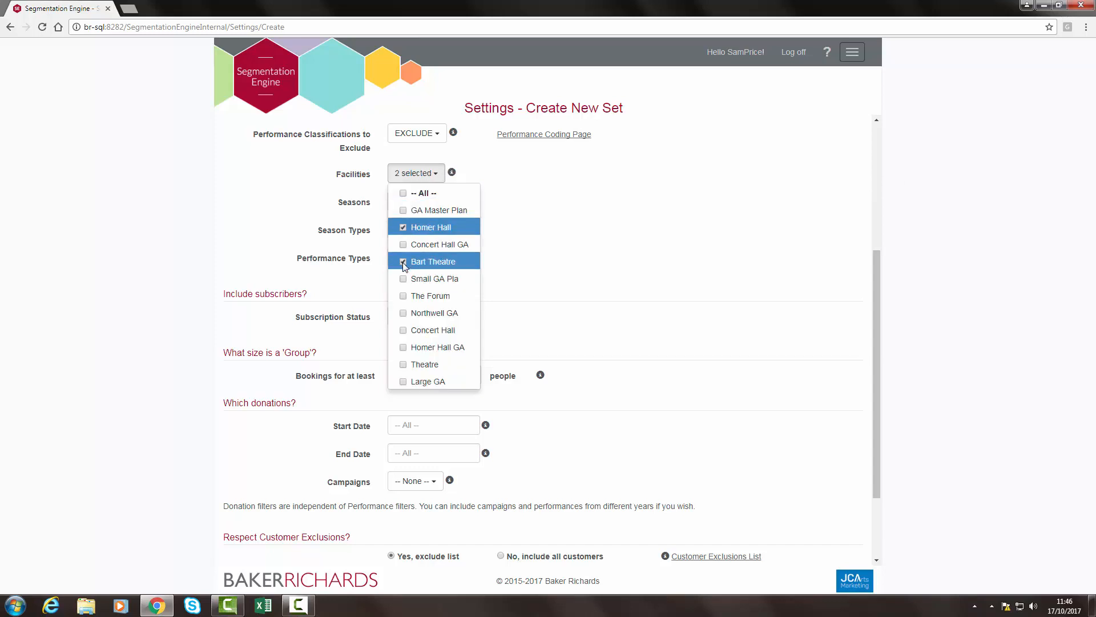
pyautogui.click(403, 347)
pyautogui.click(318, 179)
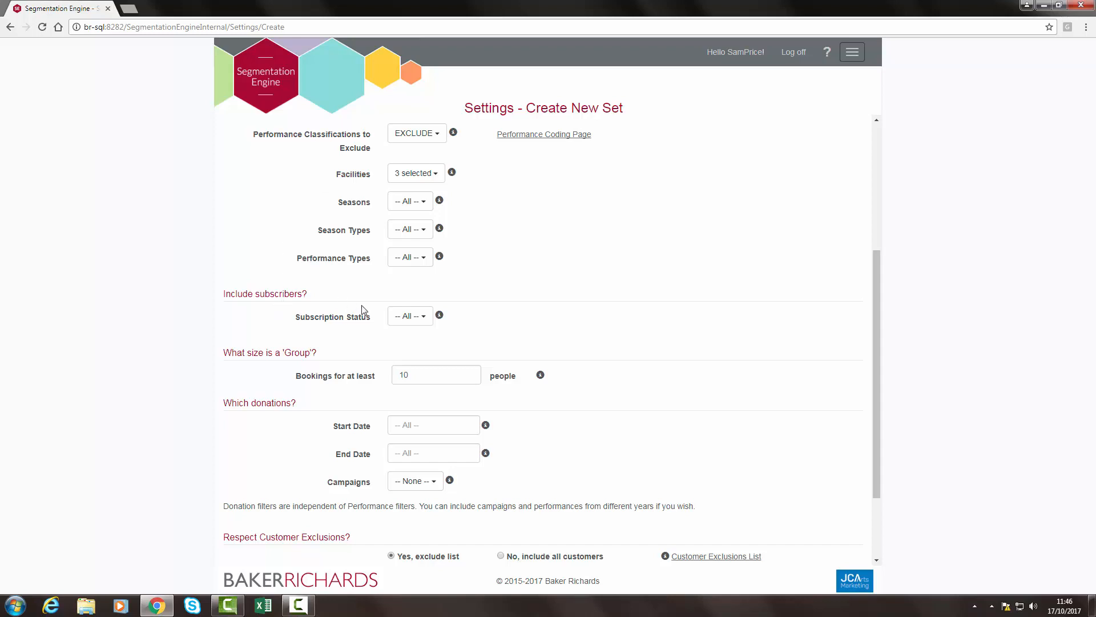
# Check the subscription status choices, keeping All, and set the minimum group booking size to 20 people
pyautogui.click(417, 316)
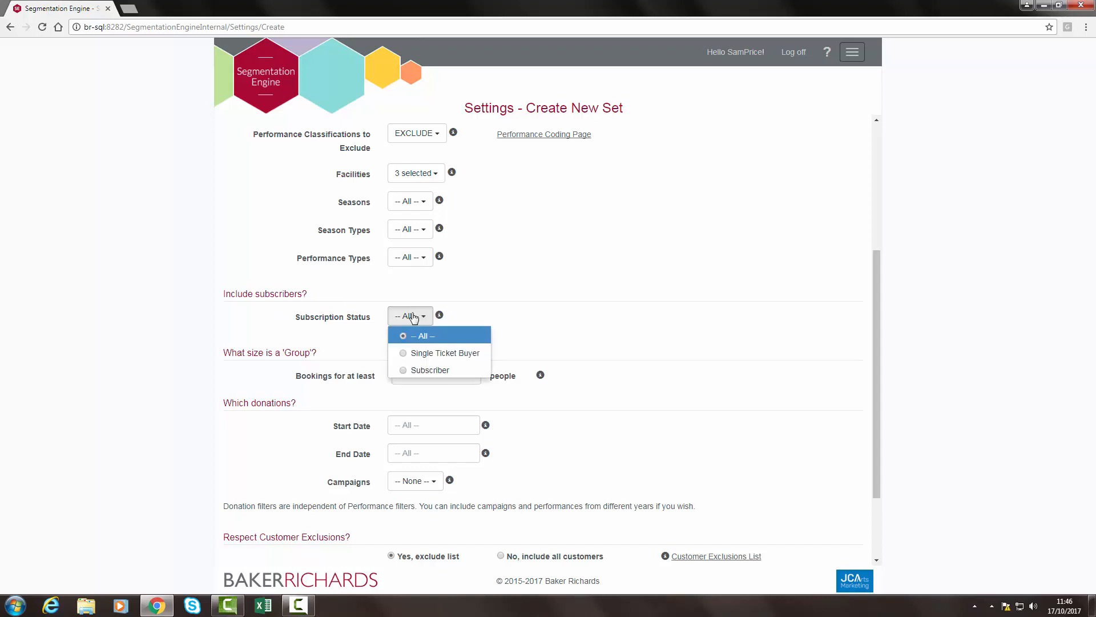
pyautogui.click(277, 322)
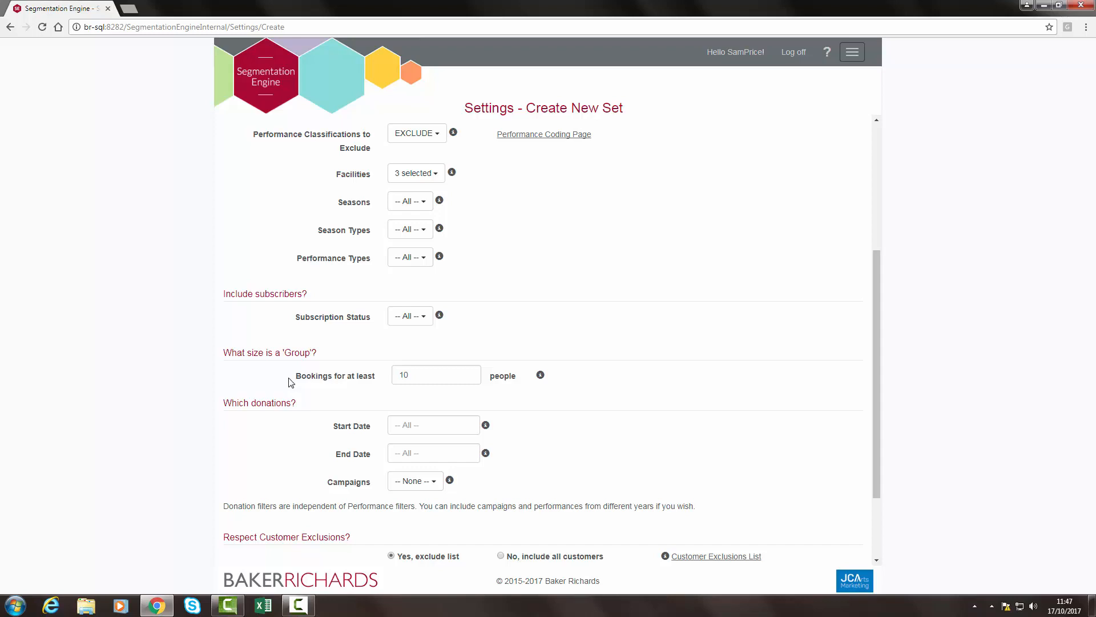
pyautogui.moveTo(420, 373); pyautogui.dragTo(394, 370)
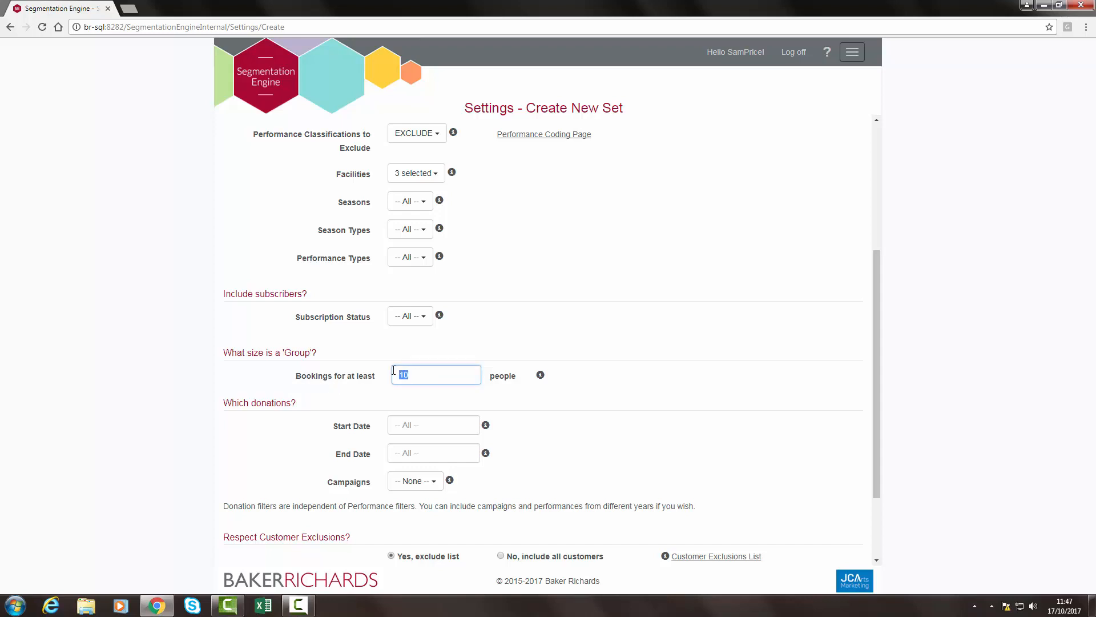
pyautogui.write('20')
# Set the donation period's start date to 07/07/2010 and its end date to 07/07/2017
pyautogui.scroll(-2, 292, 383)
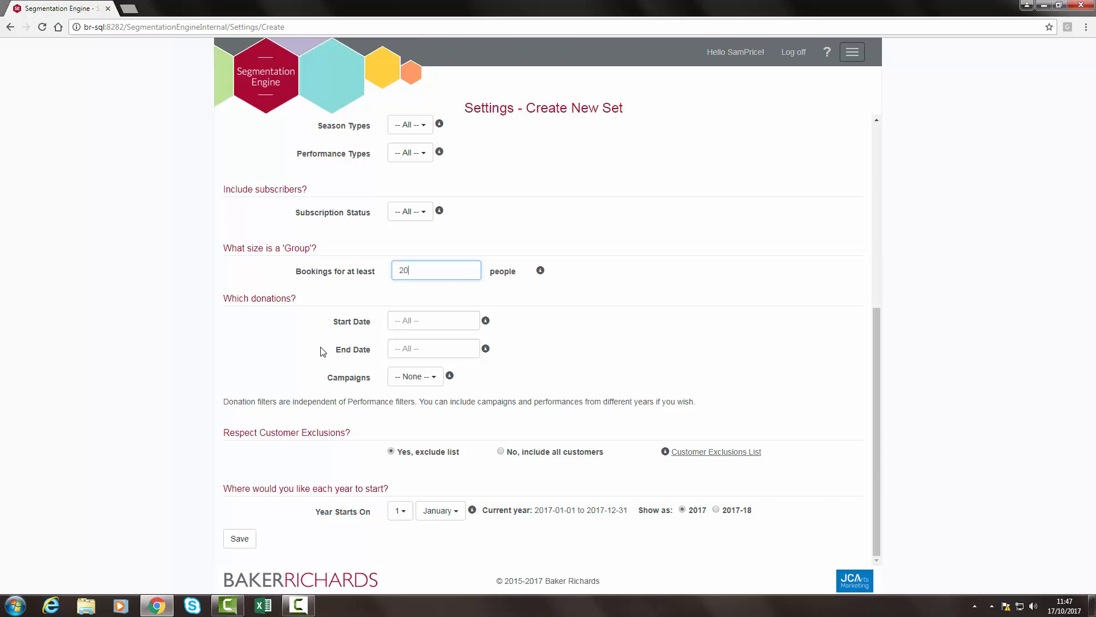
pyautogui.click(436, 320)
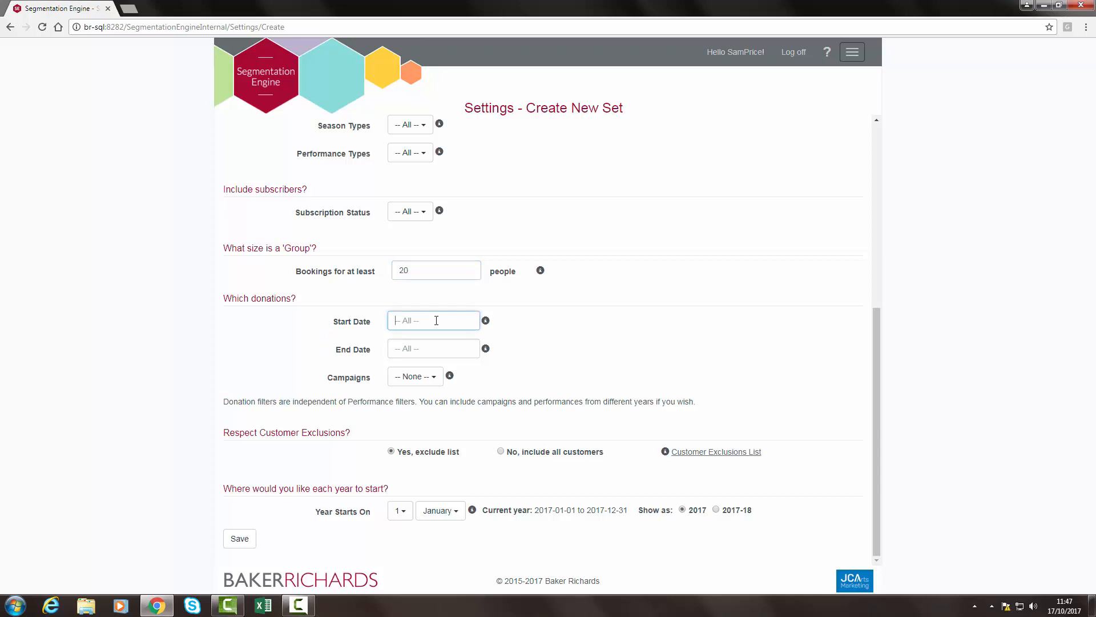
pyautogui.write('07/07/2010')
pyautogui.click(422, 343)
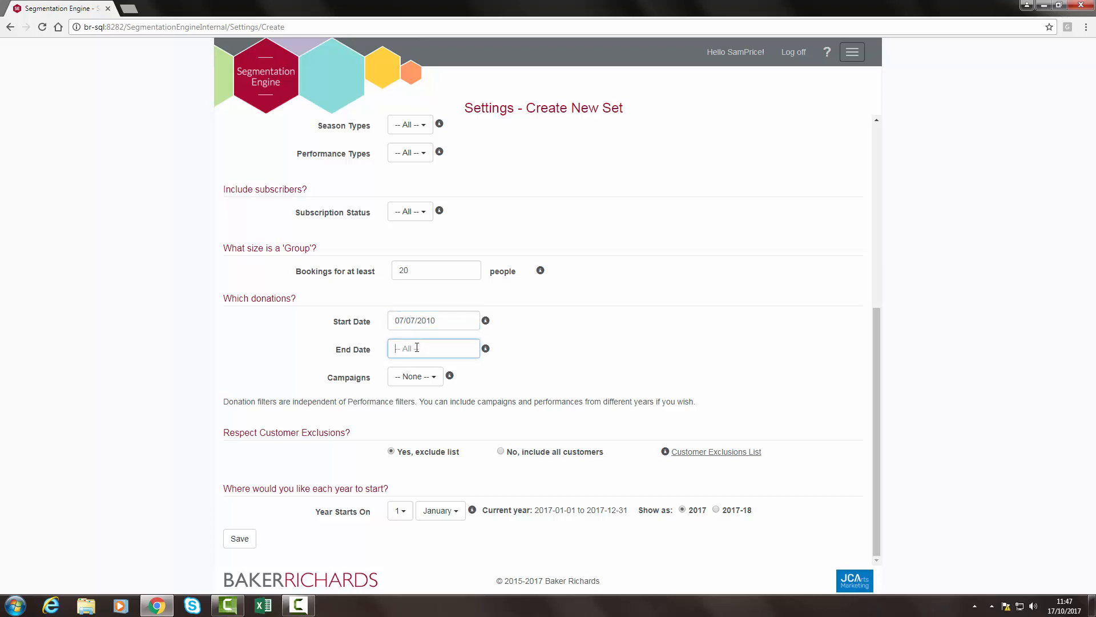
pyautogui.write('07/07/2017')
pyautogui.click(328, 354)
# Filter the donation campaigns by "Web Donation" and include all the matching campaigns
pyautogui.click(433, 379)
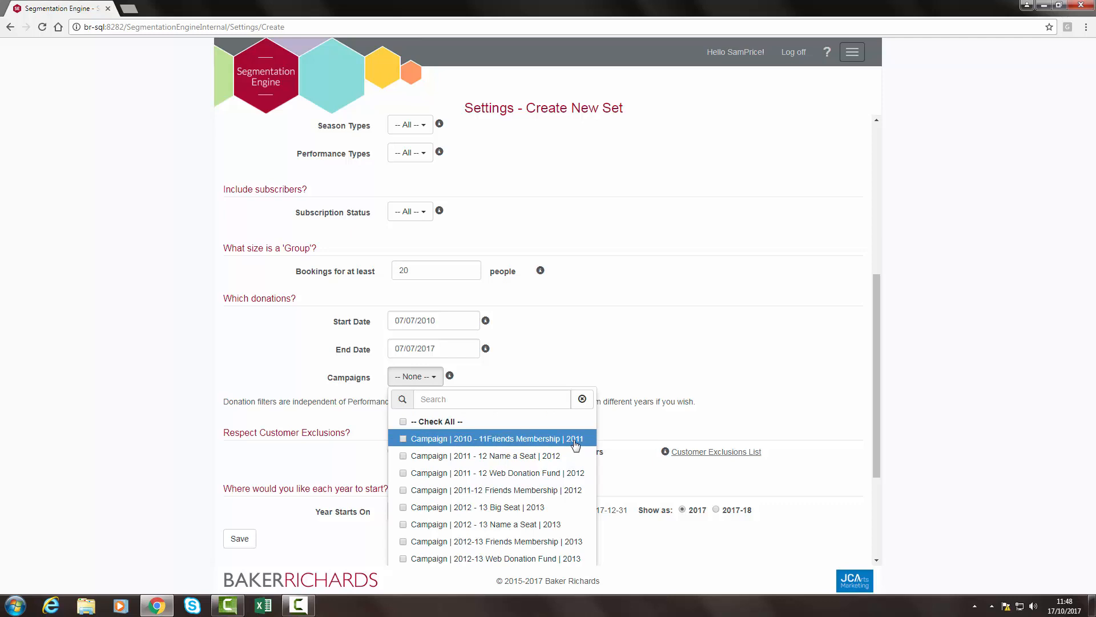
pyautogui.click(483, 405)
pyautogui.write('Web ')
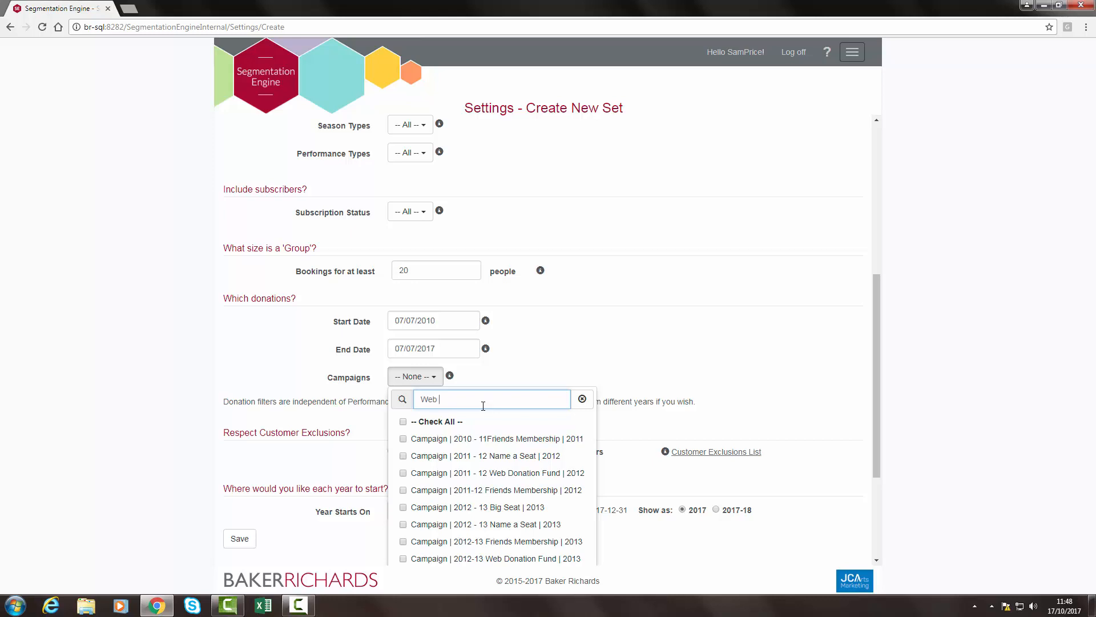
pyautogui.write('Donation')
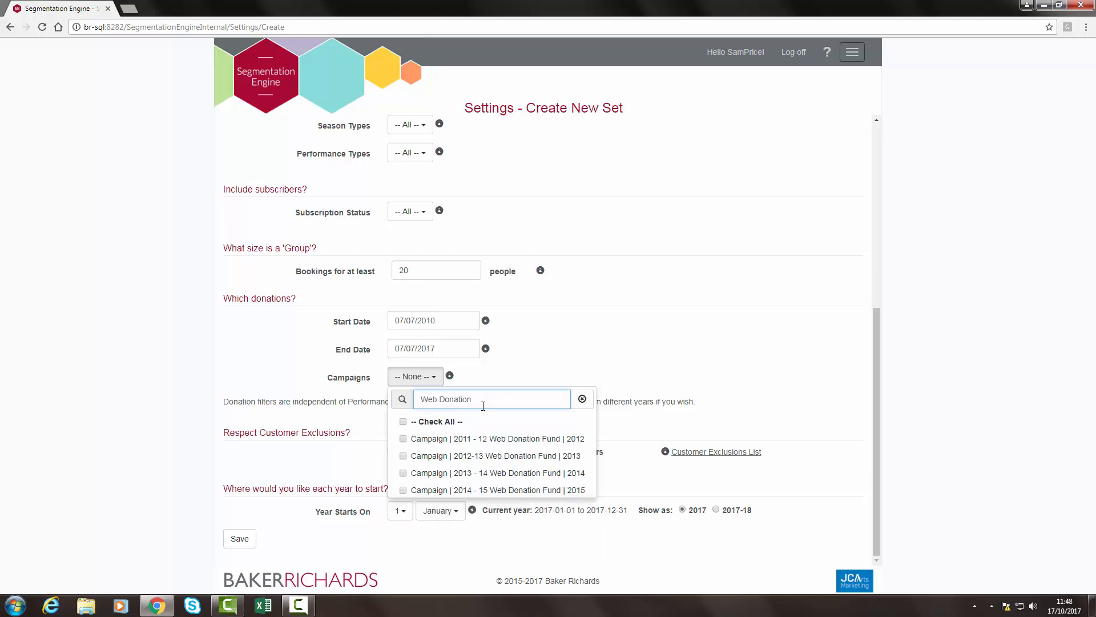
pyautogui.click(403, 422)
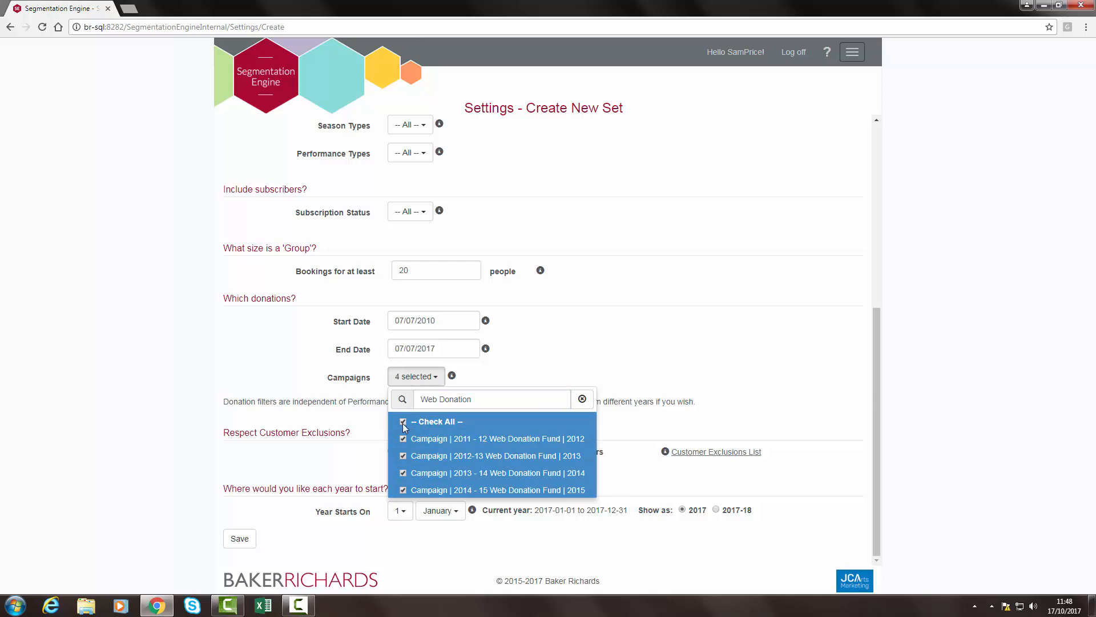
pyautogui.click(313, 384)
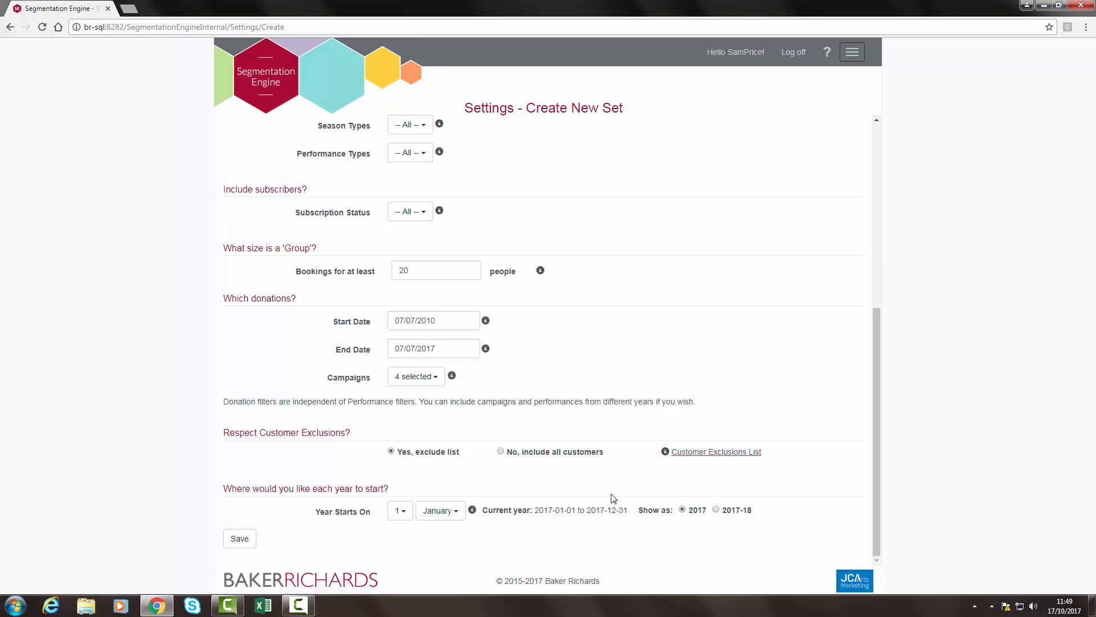
# Set each year to start on 7 July
pyautogui.click(403, 517)
pyautogui.scroll(-3, 402, 519)
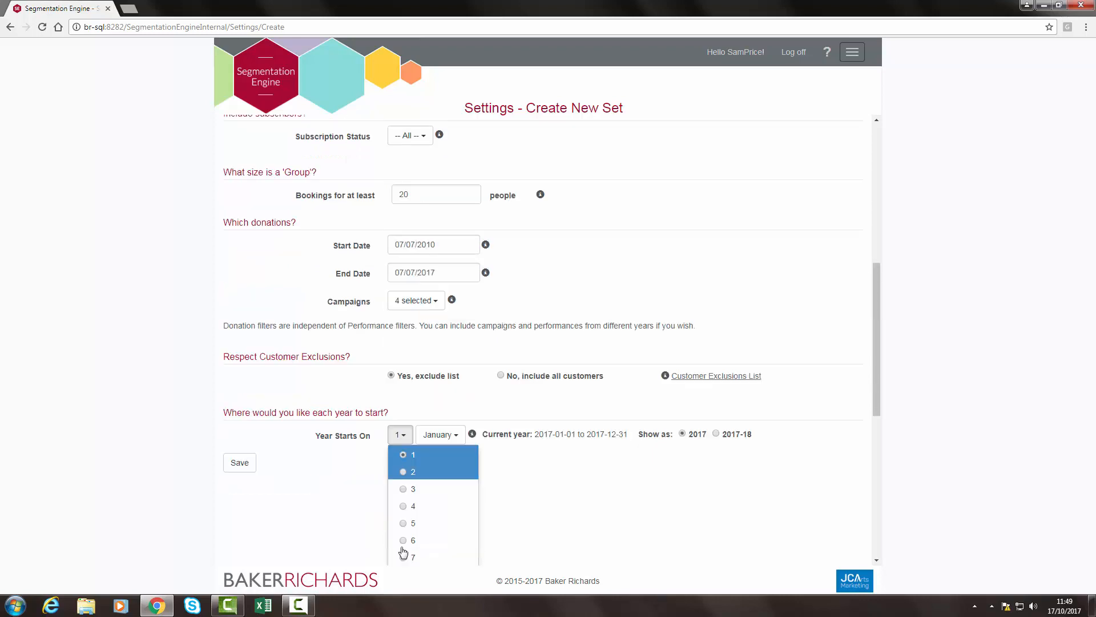
pyautogui.click(404, 519)
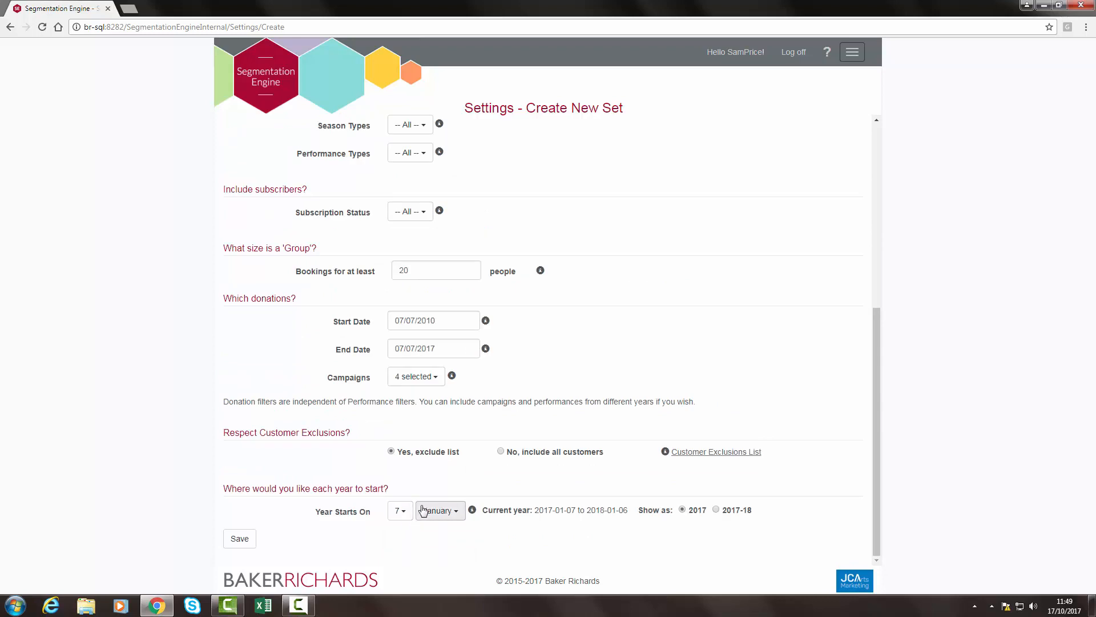
pyautogui.click(434, 507)
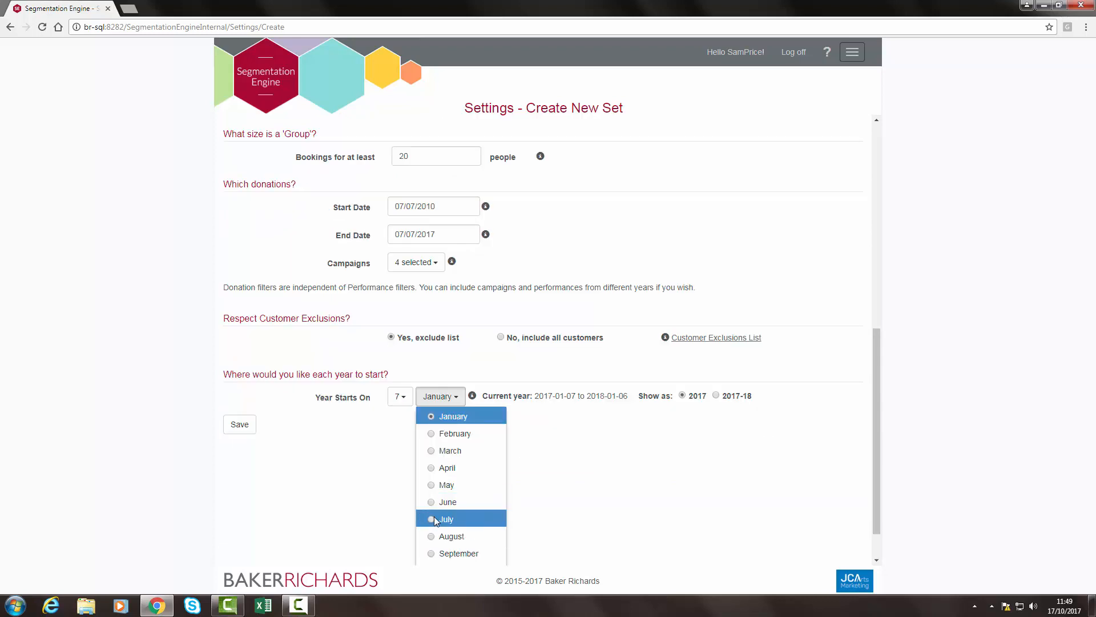
pyautogui.click(435, 518)
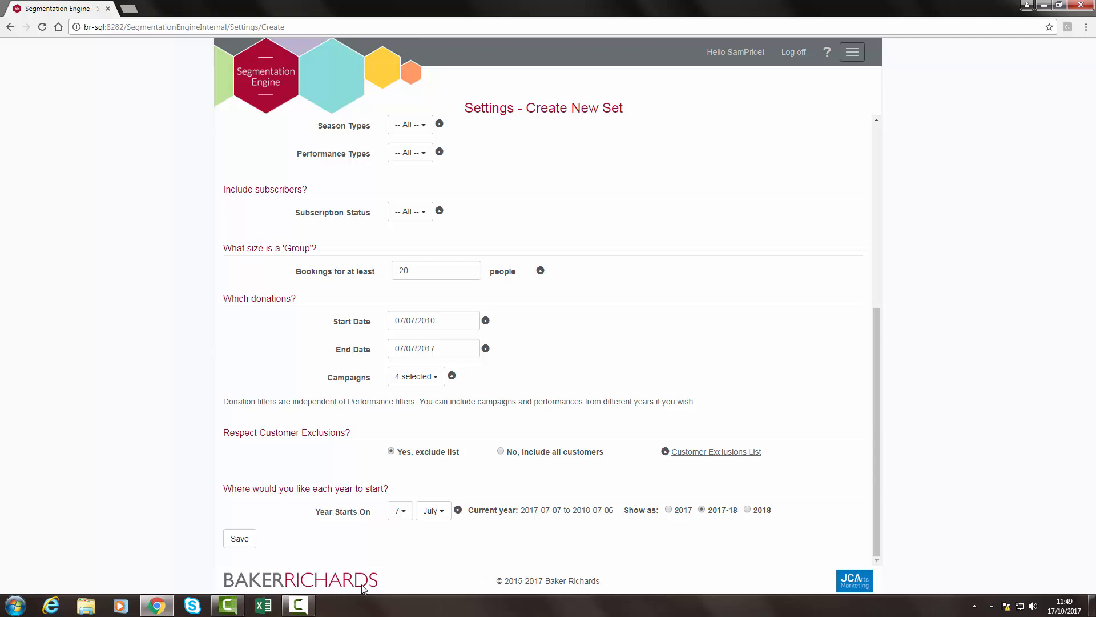
# Save the new settings set and apply Theater Season as the active set
pyautogui.click(239, 539)
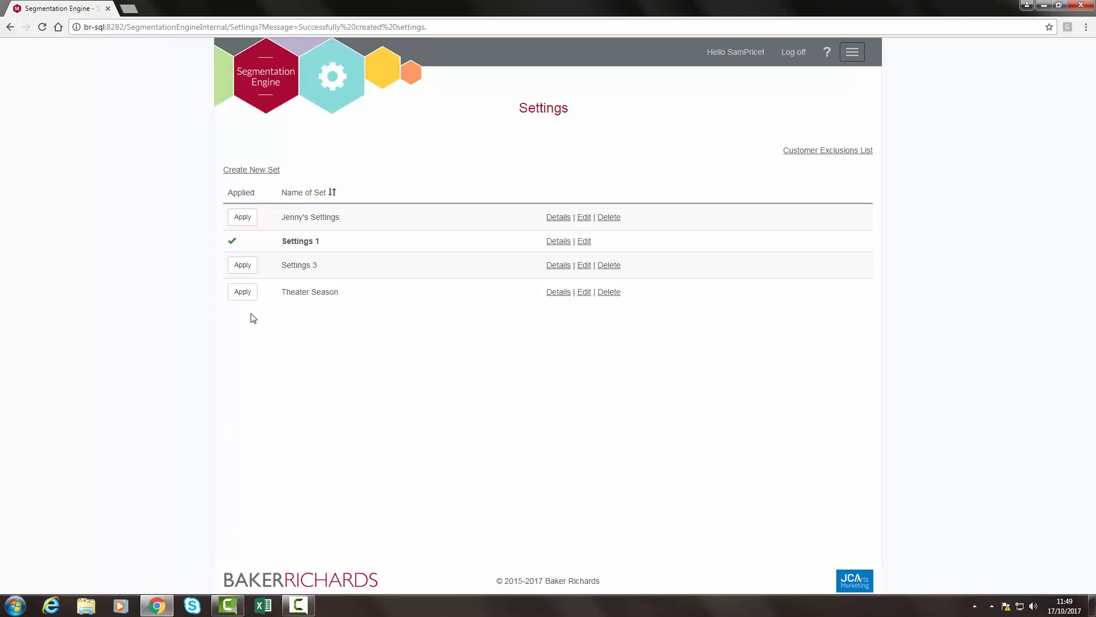
pyautogui.click(243, 292)
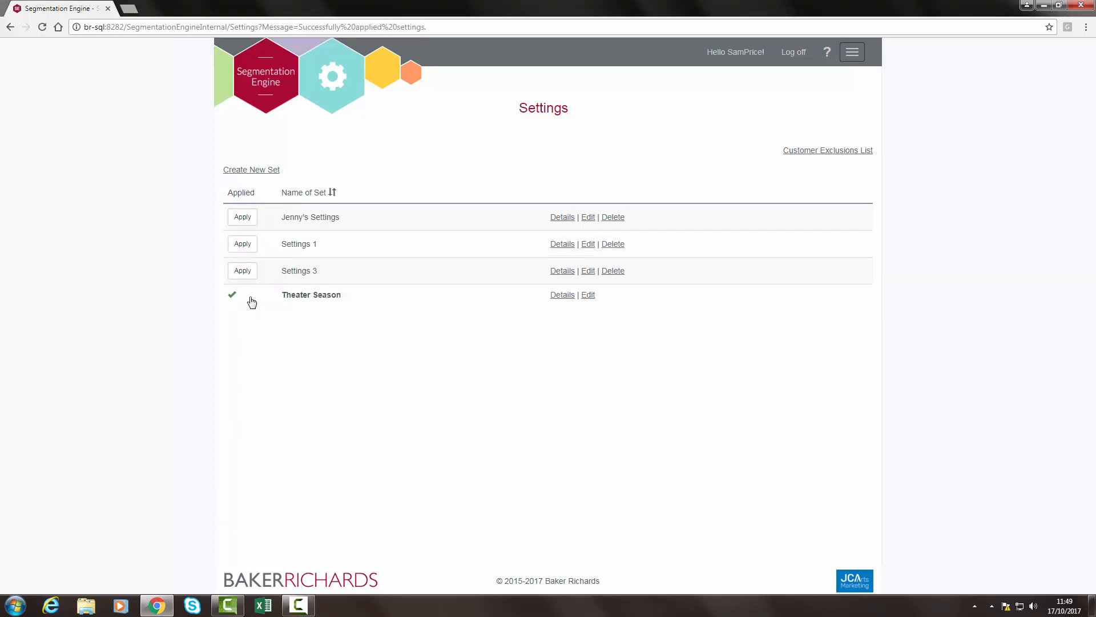